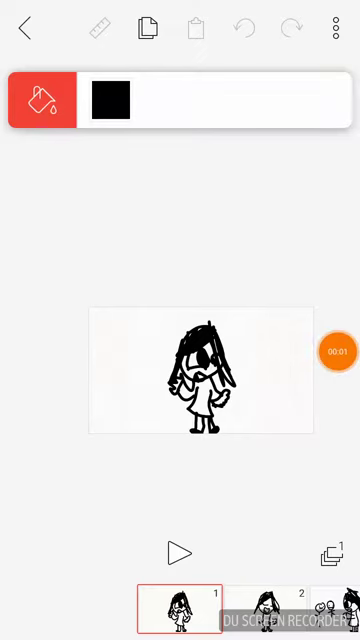
Step: Scrub the timeline from frame 1 forward to frame 2
left_click_drag(265, 608, 180, 608)
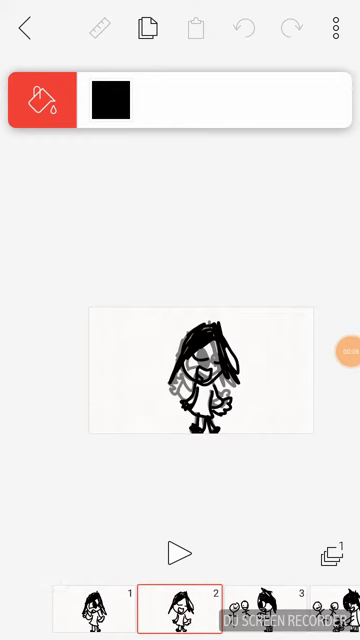
scroll(201, 370, "up", 5)
scroll(180, 350, "down", 2)
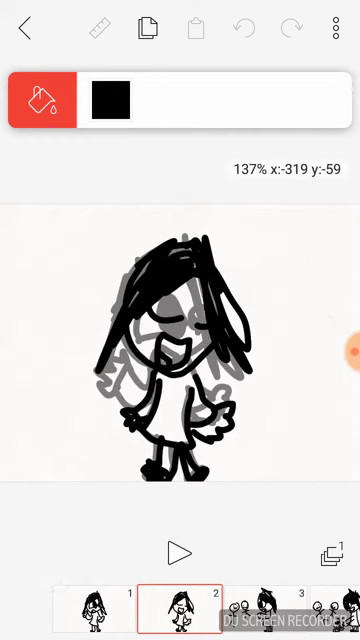
left_click(337, 350)
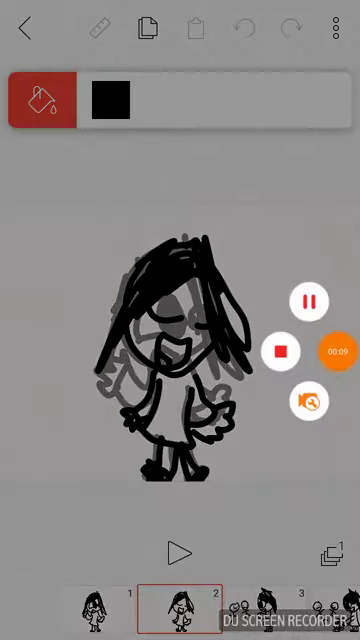
left_click_drag(95, 608, 180, 608)
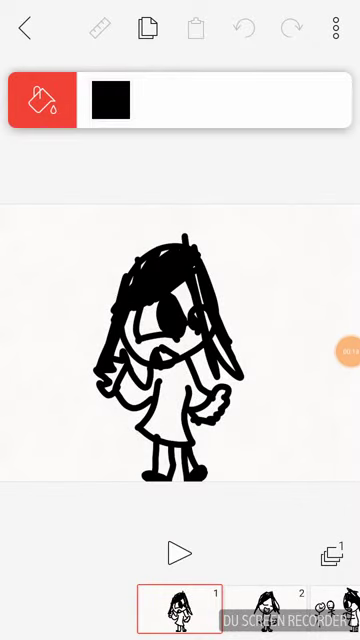
left_click_drag(265, 608, 180, 608)
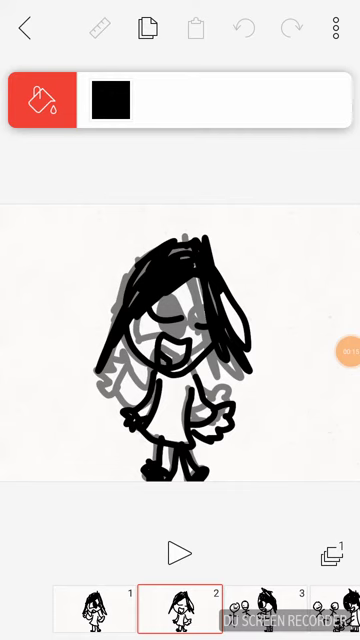
Step: Preview frame 2 in playback mode, then return to editing
left_click(180, 608)
left_click(345, 349)
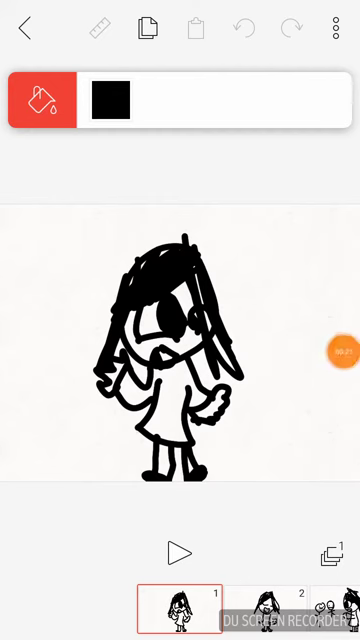
left_click(179, 553)
left_click(180, 340)
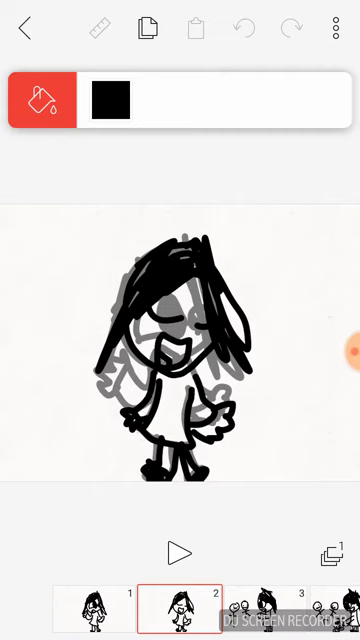
left_click(179, 553)
Step: Play and pause through frames 3 to 6, zooming out to see each scene
left_click(180, 340)
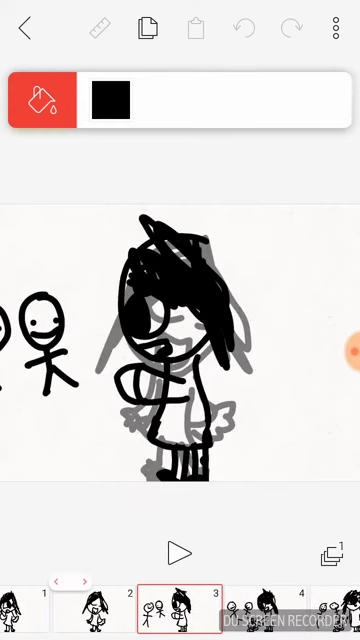
left_click_drag(150, 320, 220, 320)
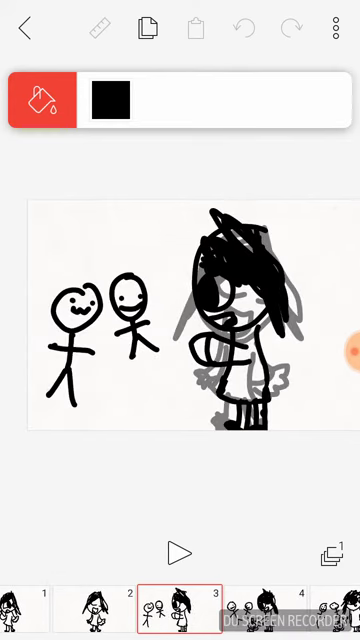
left_click(179, 553)
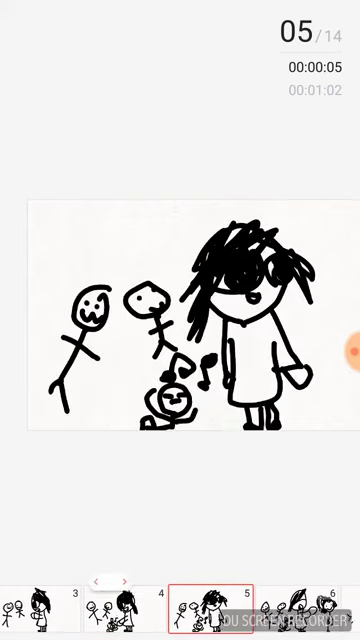
left_click(180, 340)
left_click_drag(220, 320, 130, 320)
left_click(179, 552)
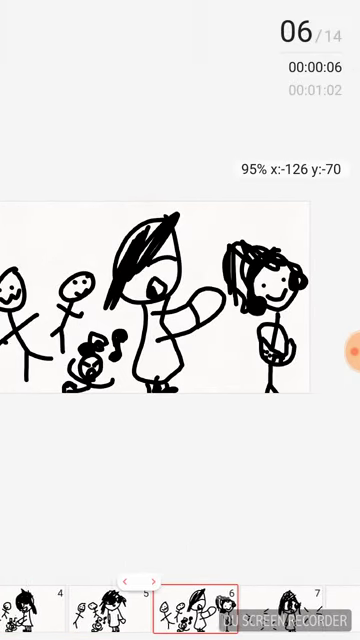
left_click(180, 340)
Step: Zoom in on the girl in frame 7 and play frames 7 through 9 twice
left_click_drag(240, 610, 160, 610)
left_click_drag(180, 330, 230, 300)
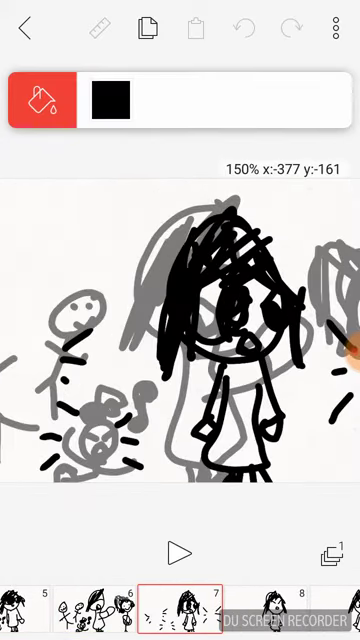
left_click(179, 553)
left_click(180, 340)
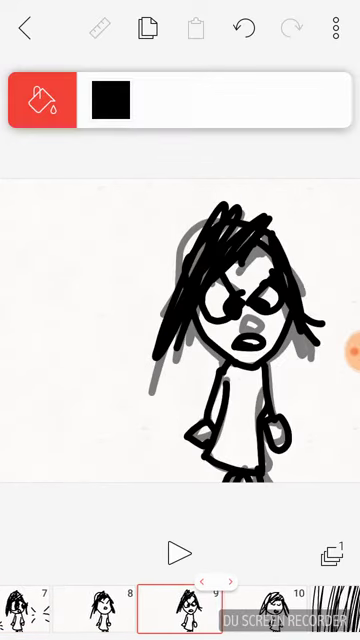
left_click_drag(180, 610, 330, 610)
left_click_drag(200, 330, 230, 300)
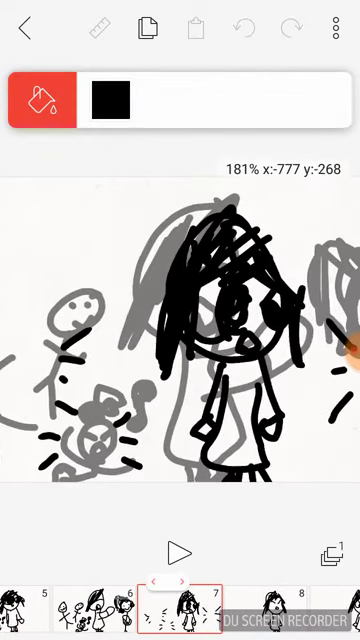
scroll(180, 330, "up", 3)
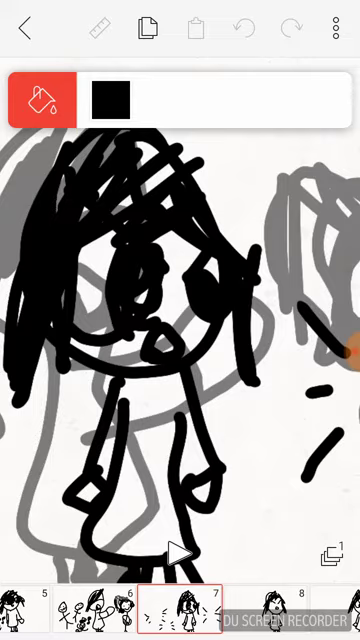
left_click(179, 553)
left_click(180, 340)
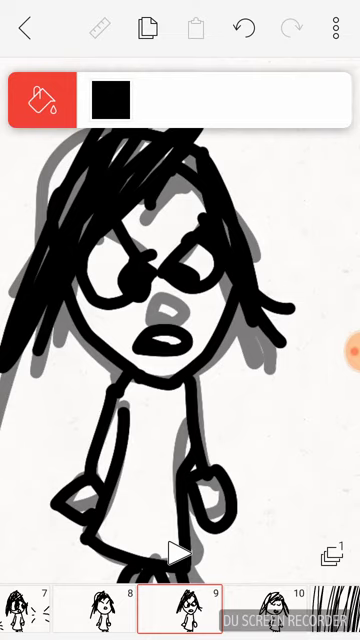
left_click(353, 350)
Step: Open frame 10 and zoom in on the closed-eyes girl
left_click(275, 608)
scroll(180, 330, "down", 3)
scroll(180, 330, "down", 2)
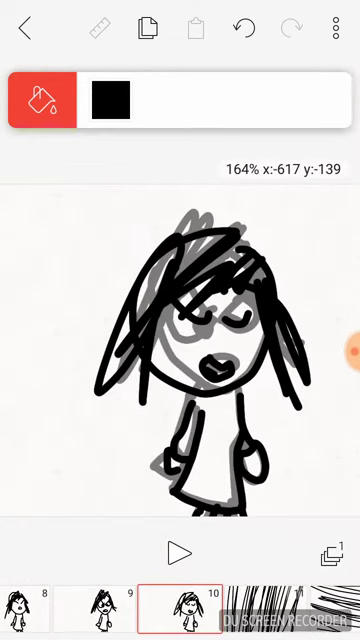
scroll(180, 330, "up", 3)
scroll(180, 330, "down", 3)
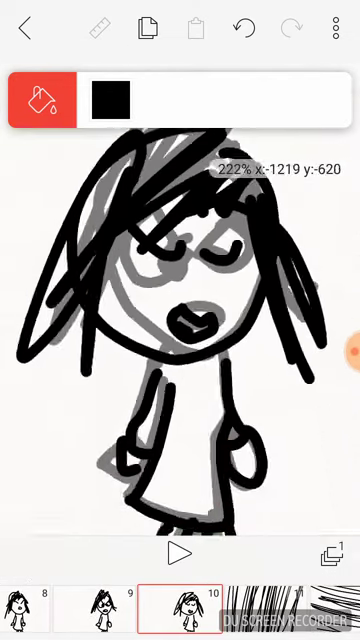
scroll(180, 330, "down", 1)
scroll(180, 300, "up", 2)
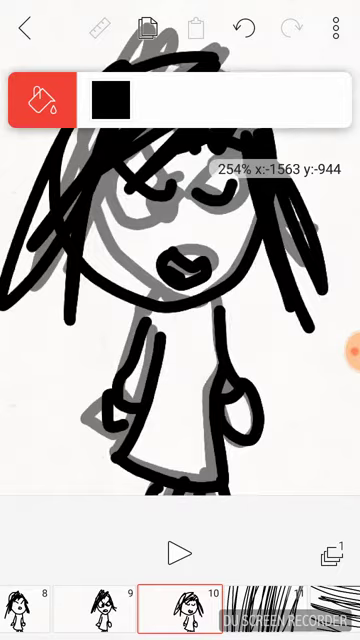
scroll(180, 300, "down", 3)
scroll(180, 300, "up", 2)
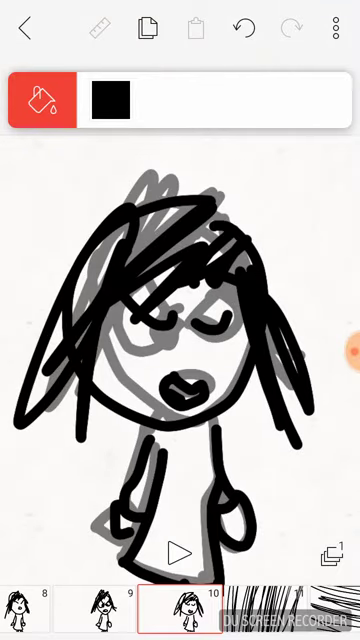
left_click(339, 350)
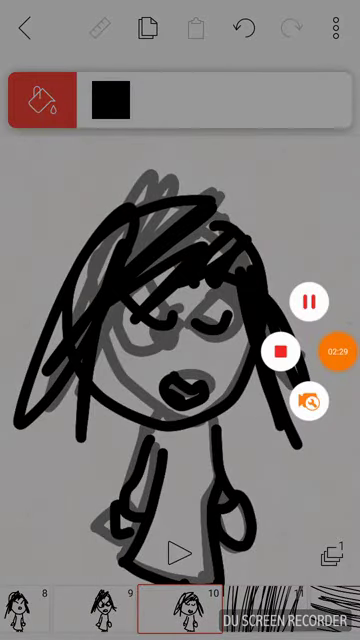
scroll(180, 330, "down", 3)
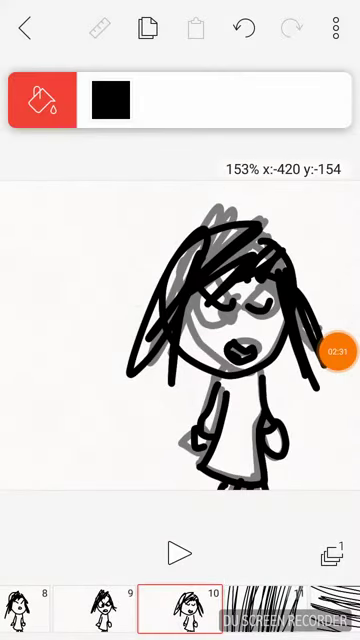
left_click_drag(338, 350, 304, 366)
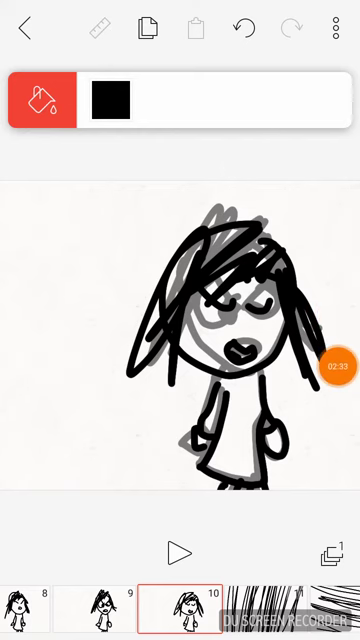
scroll(180, 330, "up", 5)
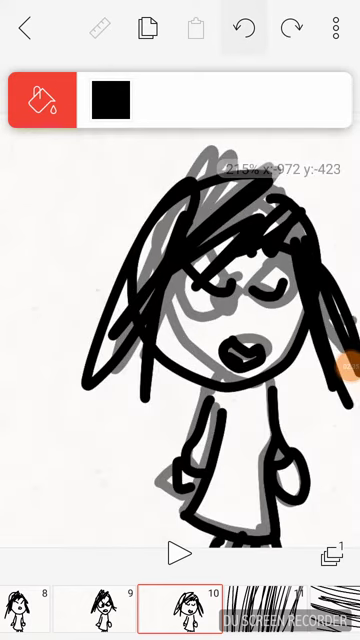
Step: Undo an accidental black background fill, reselect the pen, and return to frame 9
left_click(60, 220)
left_click(244, 28)
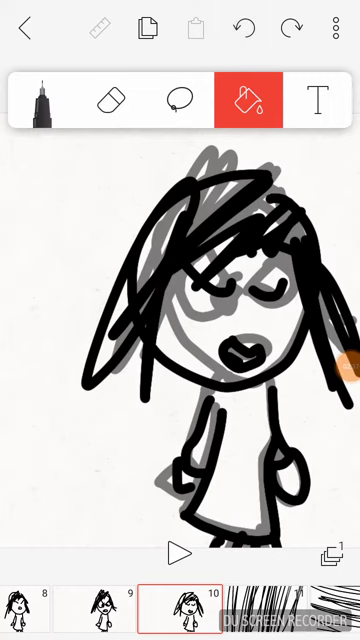
left_click(42, 100)
scroll(180, 330, "down", 3)
scroll(180, 330, "down", 1)
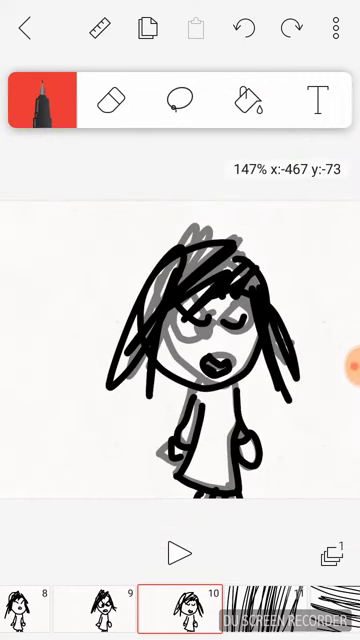
scroll(180, 330, "up", 2)
scroll(180, 330, "up", 4)
scroll(180, 330, "up", 1)
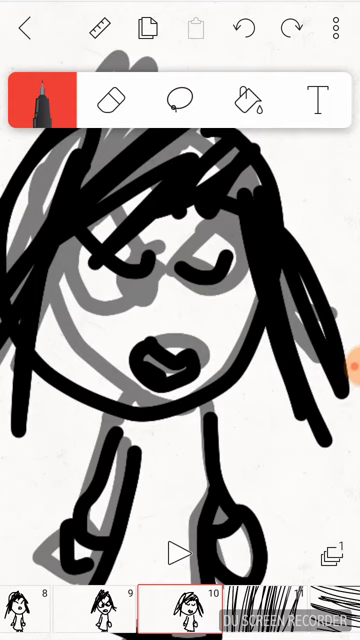
scroll(180, 330, "down", 3)
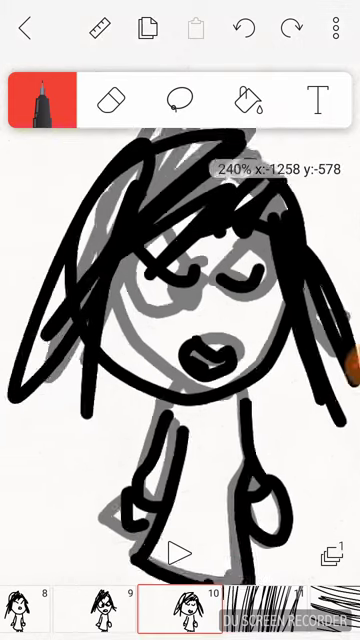
scroll(180, 330, "down", 1)
scroll(180, 330, "down", 3)
scroll(180, 330, "up", 1)
scroll(180, 330, "up", 3)
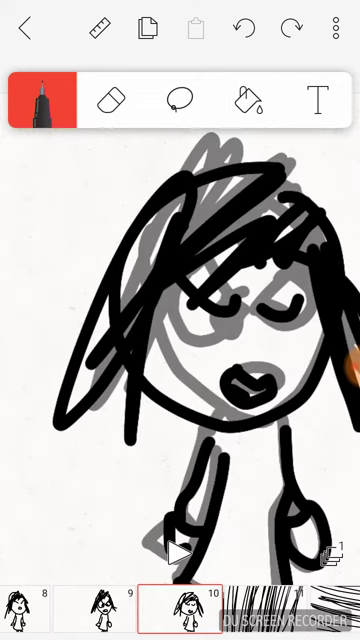
scroll(180, 330, "down", 1)
scroll(180, 330, "down", 2)
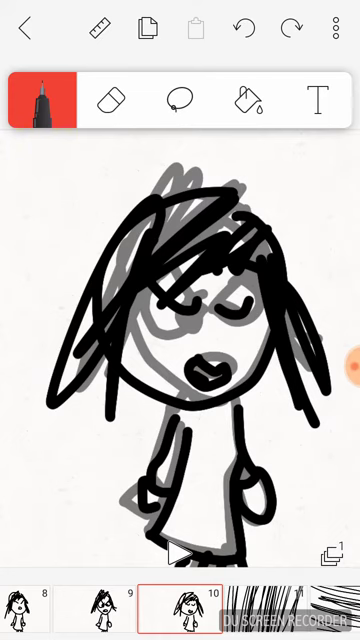
left_click_drag(110, 605, 195, 605)
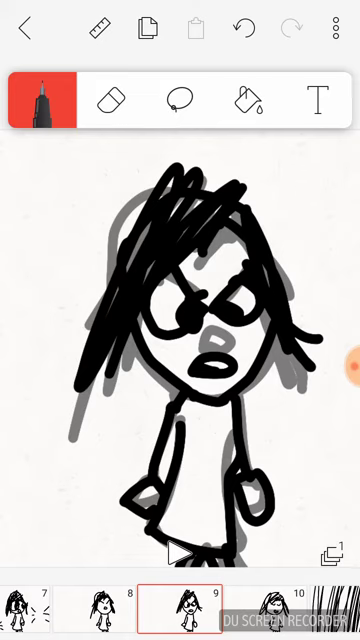
scroll(190, 350, "down", 3)
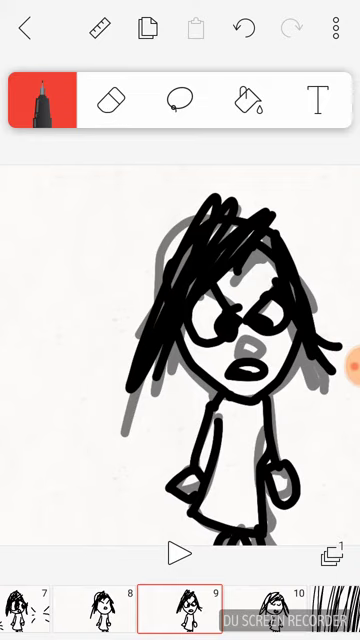
Step: Preview from frame 9 to frame 10, then glance across frames 11 to 13
left_click_drag(222, 605, 217, 605)
left_click_drag(280, 605, 180, 605)
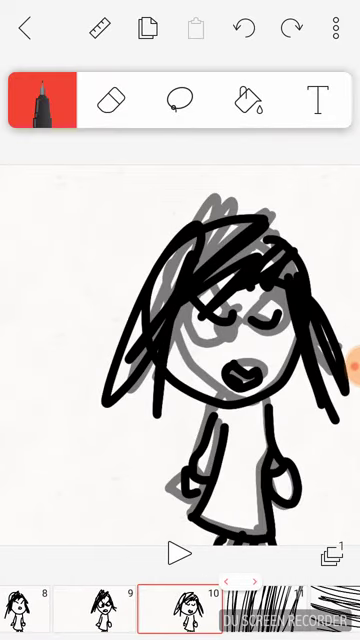
scroll(180, 300, "up", 3)
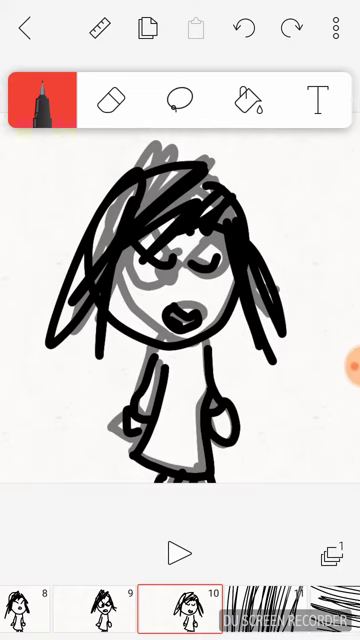
scroll(180, 300, "down", 1)
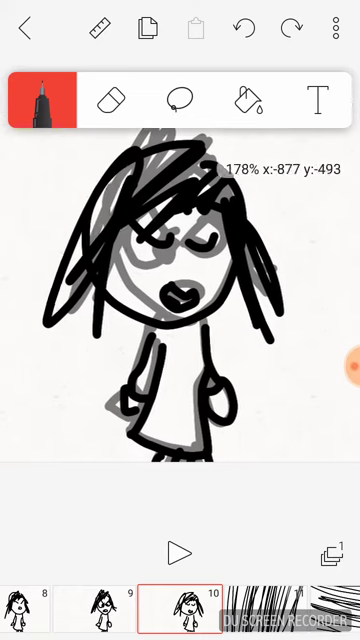
scroll(180, 300, "down", 1)
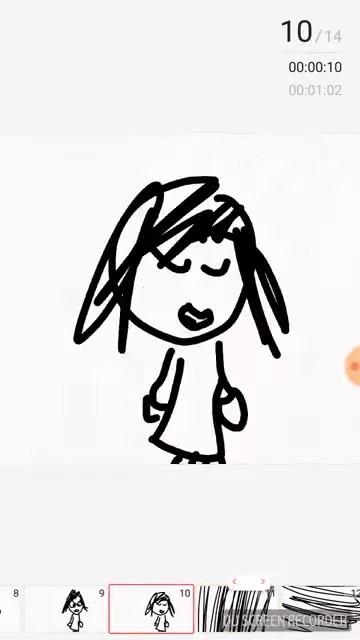
mouse_move(260, 610)
left_mouse_down()
mouse_move(175, 610)
mouse_move(260, 610)
left_mouse_up()
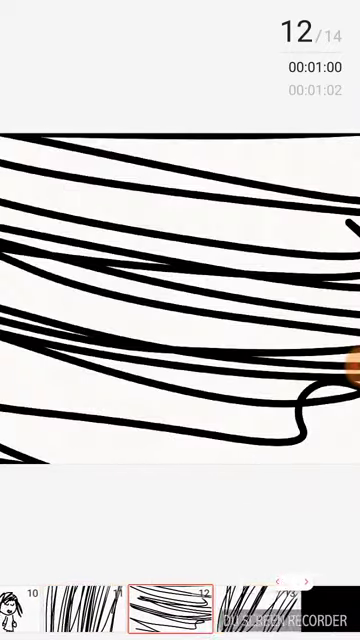
Step: Scrub back to the opening stick-figure frames and start playback
left_click_drag(175, 610, 260, 610)
left_click_drag(120, 610, 340, 610)
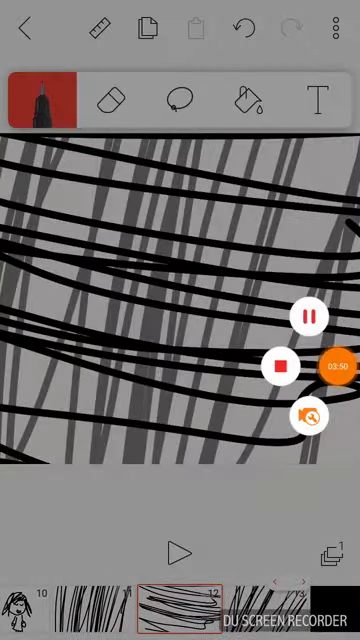
left_click_drag(120, 610, 340, 610)
left_click(179, 553)
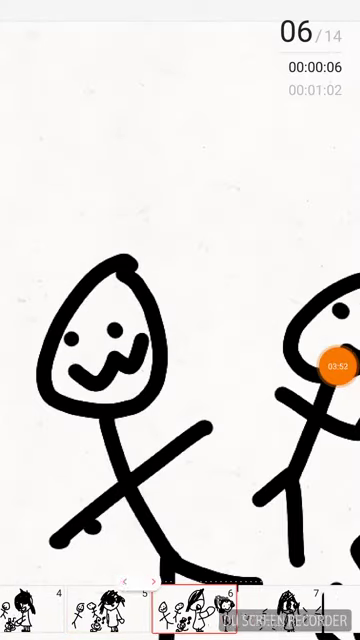
Step: Replay from frame 3, pausing on frames 4 and 7, then restart playback
left_click_drag(80, 610, 340, 610)
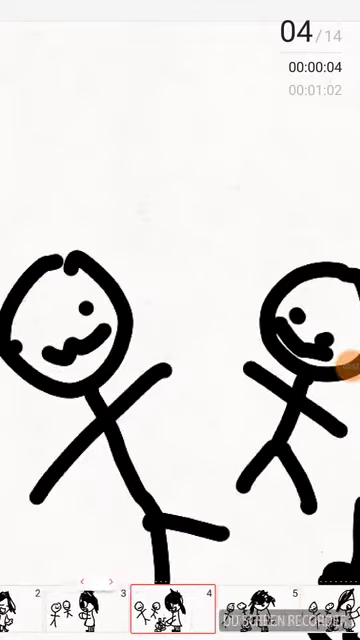
left_click(179, 553)
left_click(179, 553)
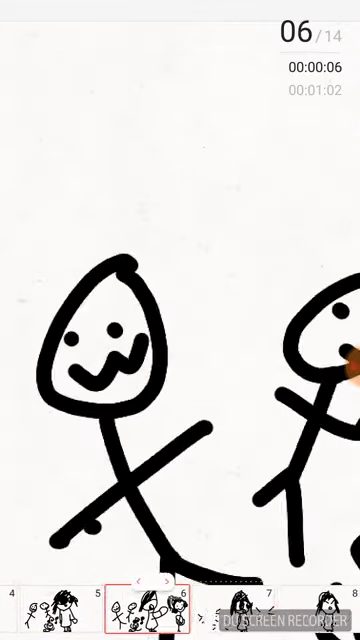
left_click(179, 553)
left_click(179, 553)
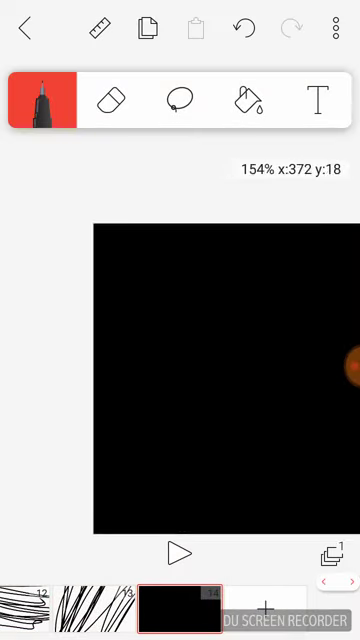
Step: Move from the later frames back to the angry-girl frame 9
mouse_move(100, 610)
left_mouse_down()
mouse_move(335, 610)
mouse_move(270, 610)
left_mouse_up()
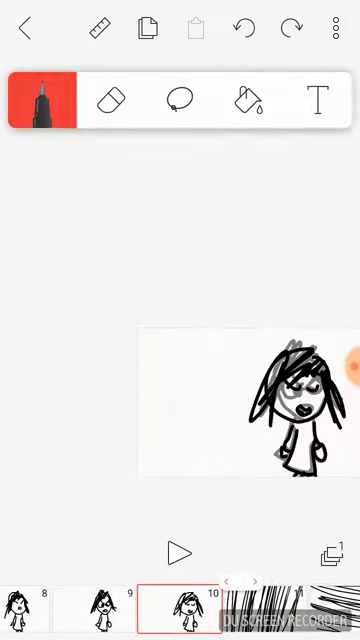
scroll(250, 400, "up", 3)
scroll(250, 400, "up", 1)
left_click_drag(100, 610, 185, 610)
scroll(250, 350, "down", 1)
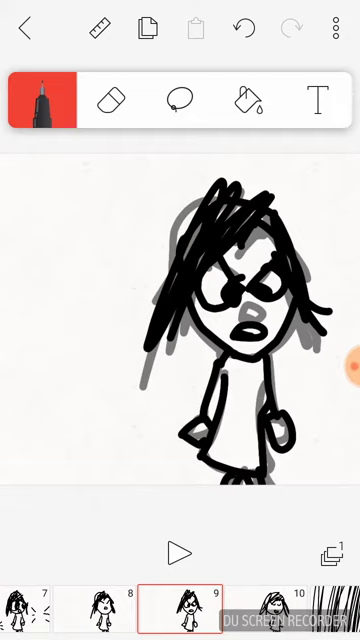
scroll(240, 300, "up", 3)
scroll(240, 300, "up", 3)
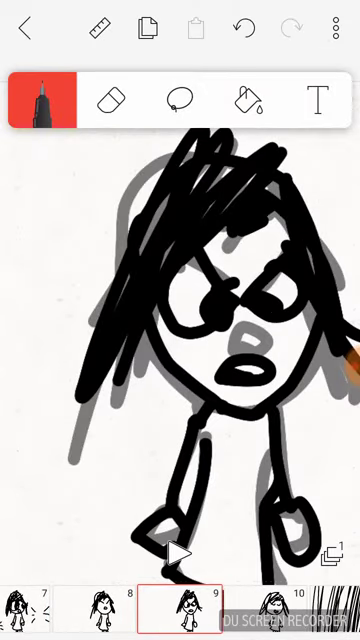
Step: Step through frames 10 and 11, then jump back to stick-figure frame 4
left_click_drag(275, 610, 190, 610)
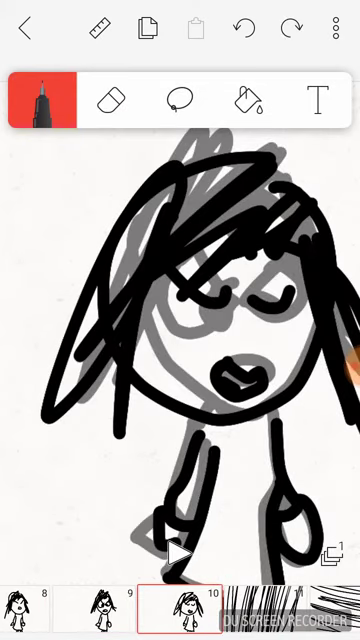
scroll(180, 330, "up", 3)
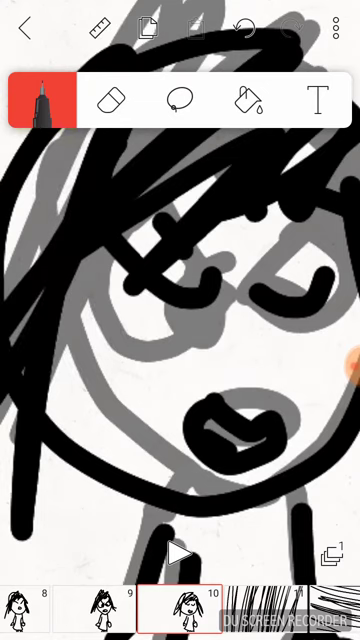
scroll(180, 330, "down", 3)
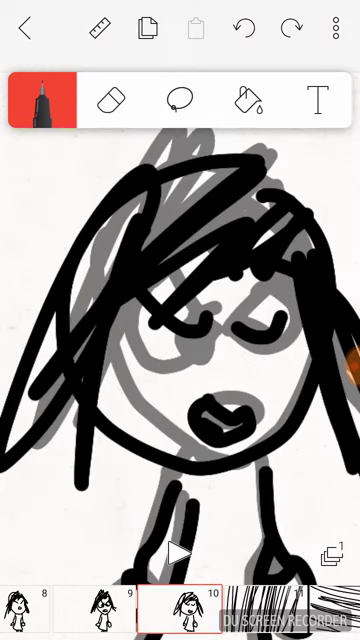
left_click_drag(250, 610, 120, 610)
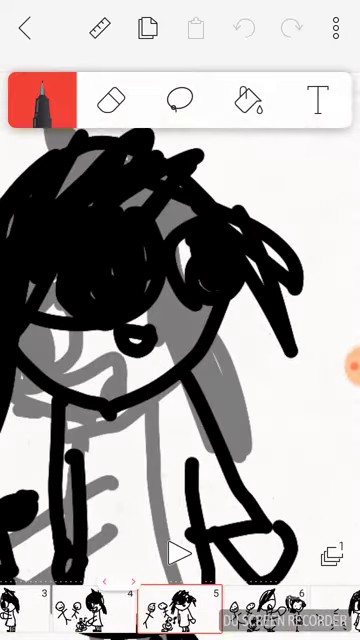
left_click_drag(150, 610, 235, 610)
left_click_drag(100, 300, 250, 360)
scroll(180, 360, "up", 2)
scroll(180, 360, "up", 2)
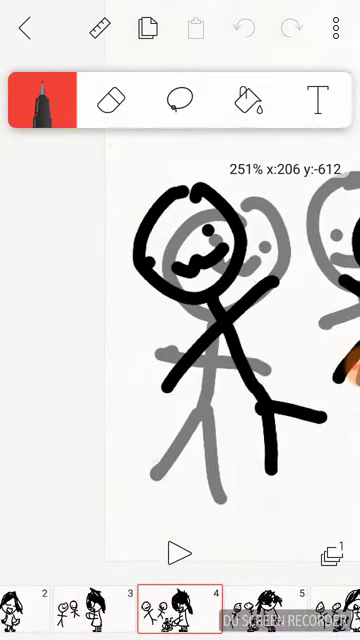
scroll(180, 360, "up", 2)
scroll(180, 360, "up", 2)
Step: Preview frames 3 through 6 and settle on frame 5
left_click_drag(150, 610, 230, 610)
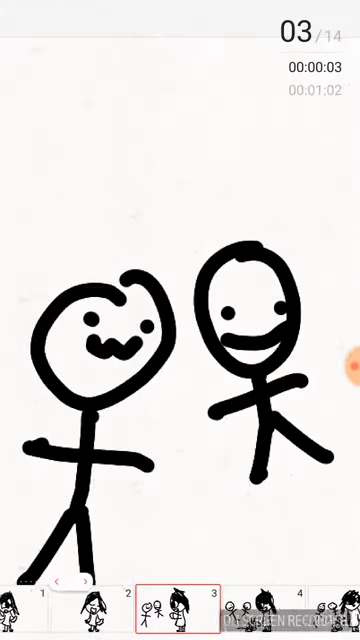
left_click_drag(280, 610, 30, 610)
mouse_move(100, 610)
left_mouse_down()
mouse_move(270, 610)
mouse_move(165, 610)
left_mouse_up()
left_click(352, 366)
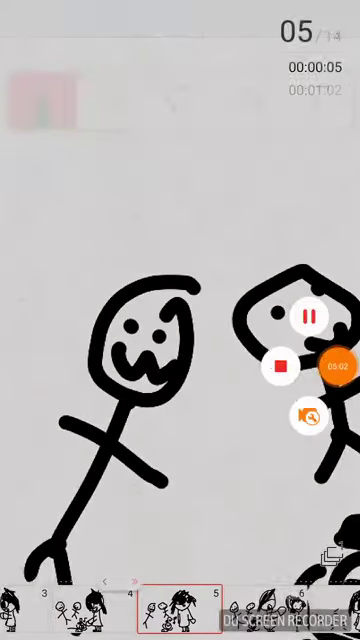